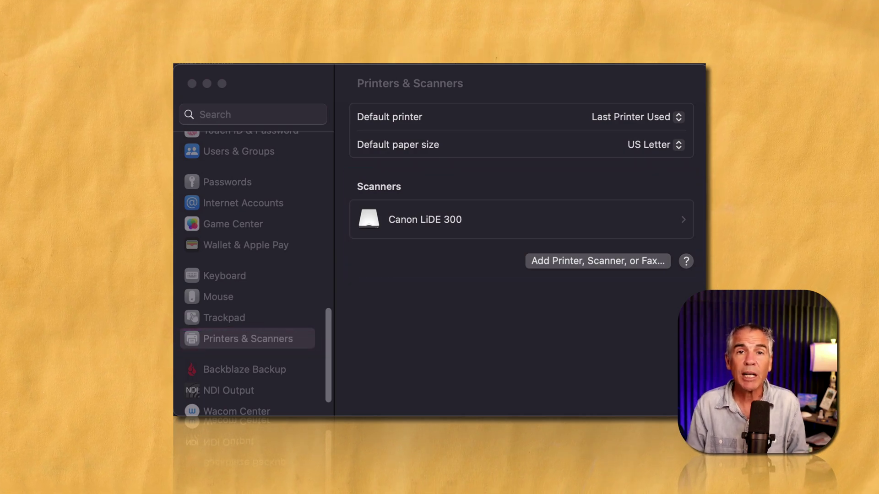
Launch Photoshop 2023 and start File > Import > Images from Device.
{"action": "left_click", "coordinate": [276, 463]}
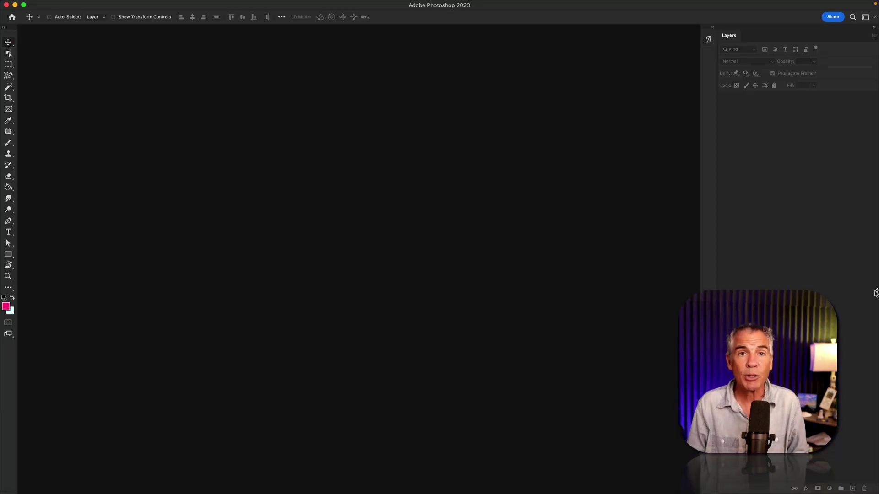
{"action": "mouse_move", "coordinate": [44, 2]}
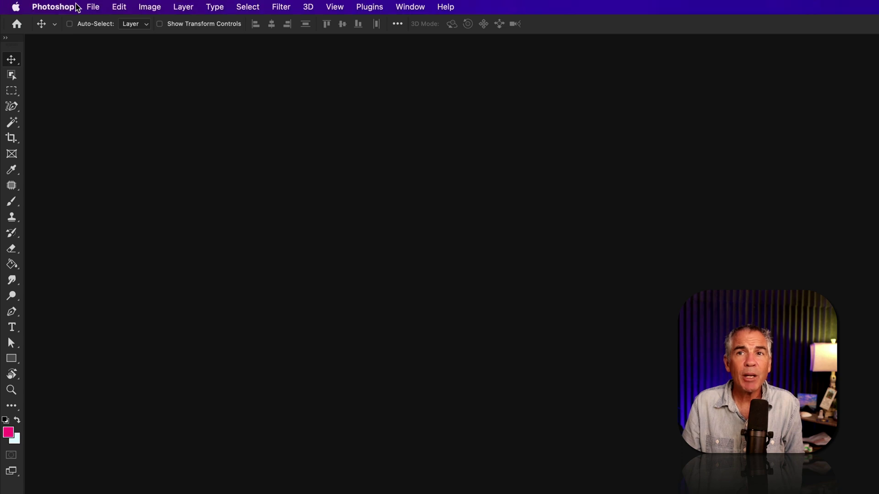
{"action": "left_click", "coordinate": [93, 7]}
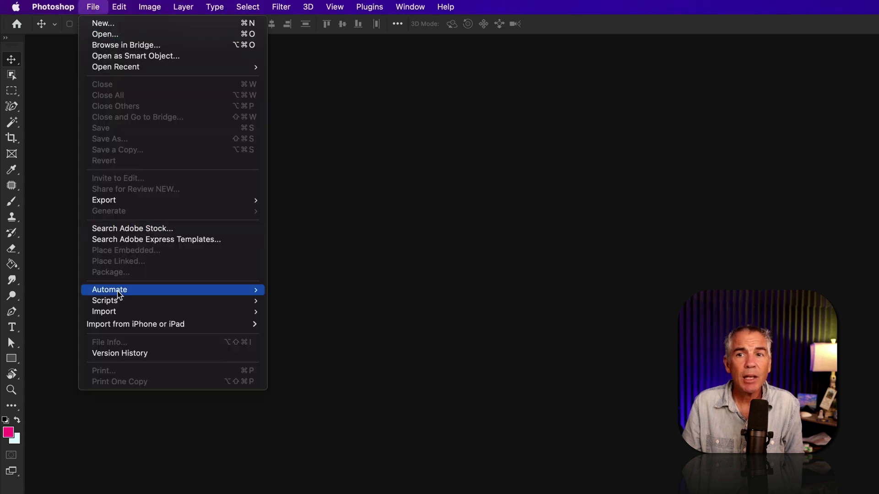
{"action": "mouse_move", "coordinate": [118, 311]}
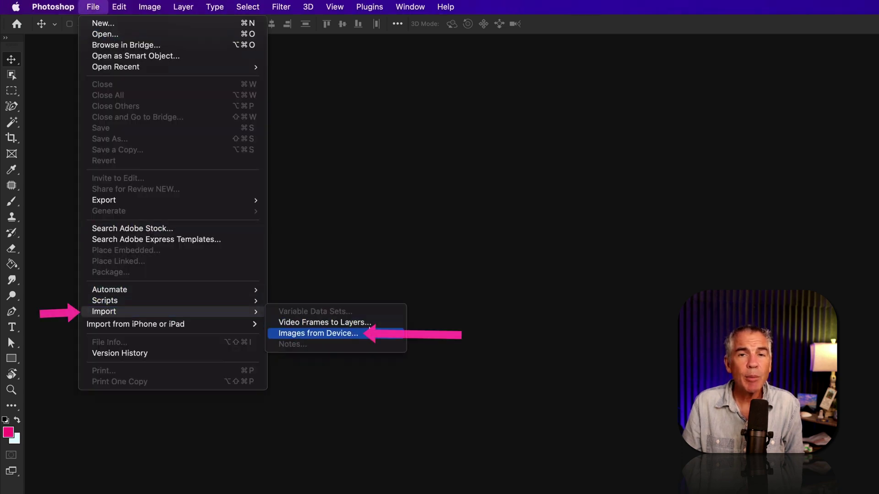
{"action": "left_click", "coordinate": [320, 333]}
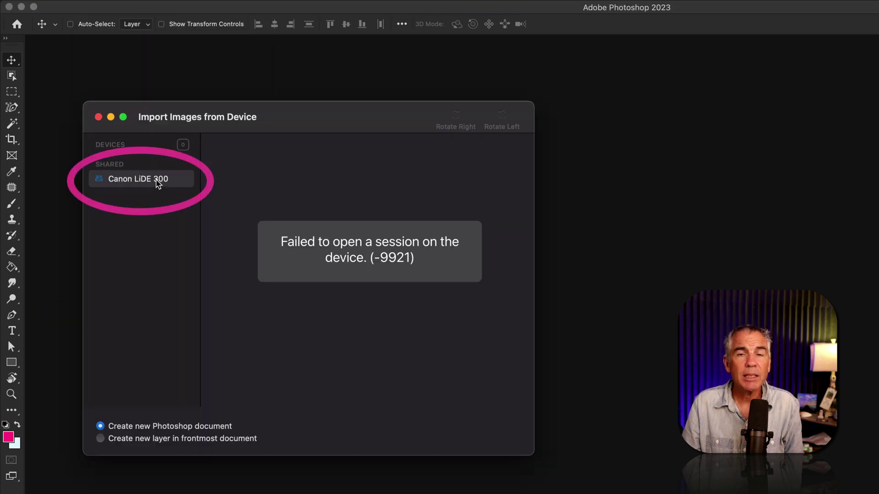
Connect to the Canon LiDE 300 scanner and keep importing as a new document.
{"action": "left_click", "coordinate": [158, 184]}
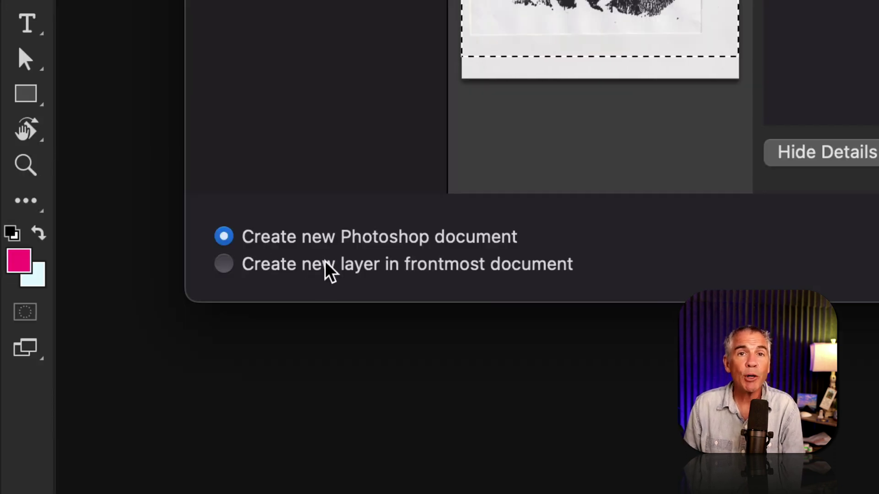
{"action": "left_click", "coordinate": [321, 273]}
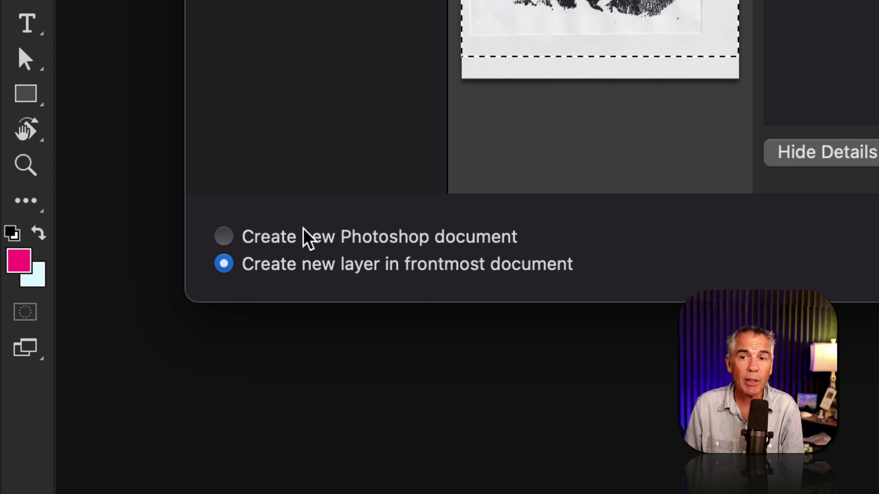
{"action": "left_click", "coordinate": [223, 237]}
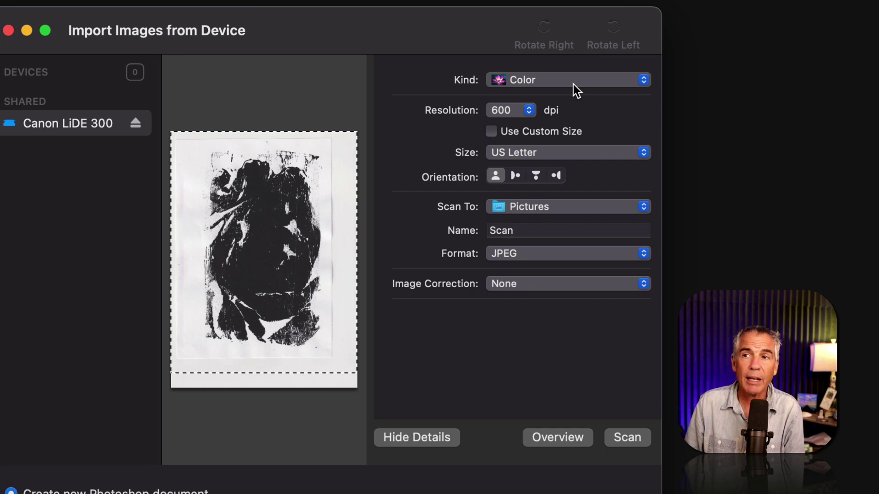
Set the scan kind to Black & White at 600 dpi.
{"action": "left_click", "coordinate": [573, 83]}
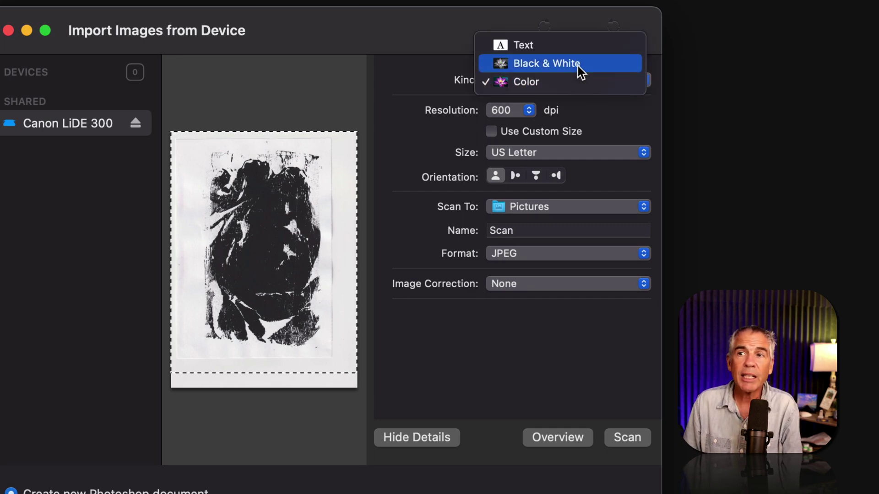
{"action": "left_click", "coordinate": [580, 72]}
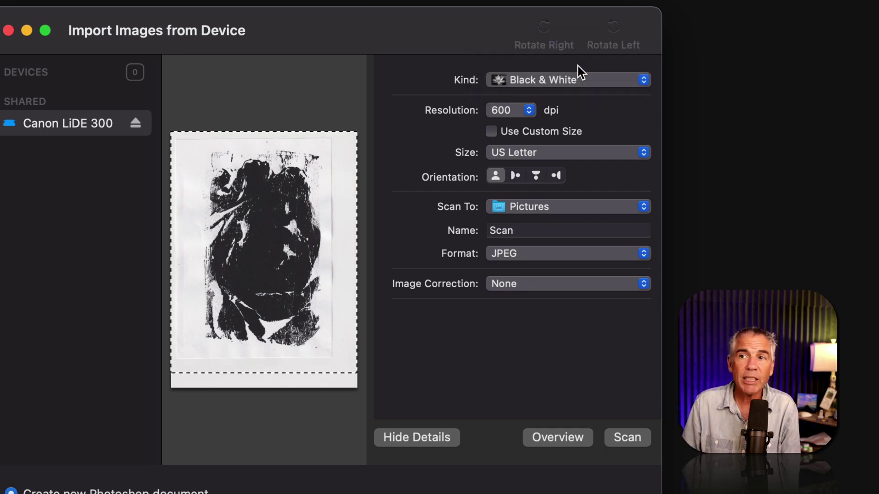
{"action": "left_click", "coordinate": [528, 110]}
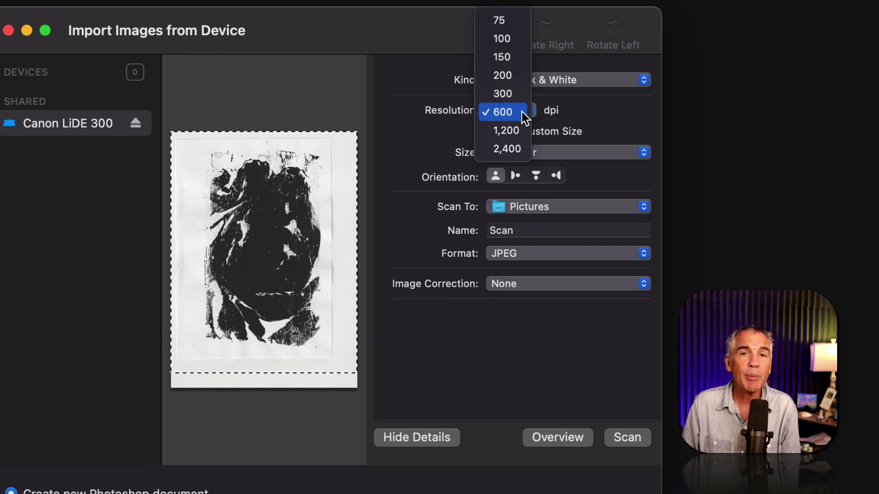
{"action": "left_click", "coordinate": [521, 111]}
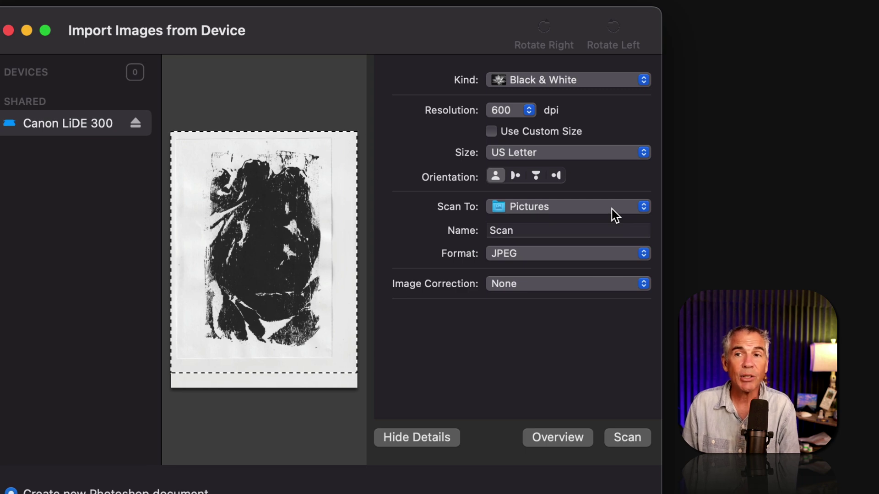
Name the scan 'Ink Texture' as a JPEG and start scanning.
{"action": "left_click", "coordinate": [580, 231]}
{"action": "key", "text": "BackSpace"}
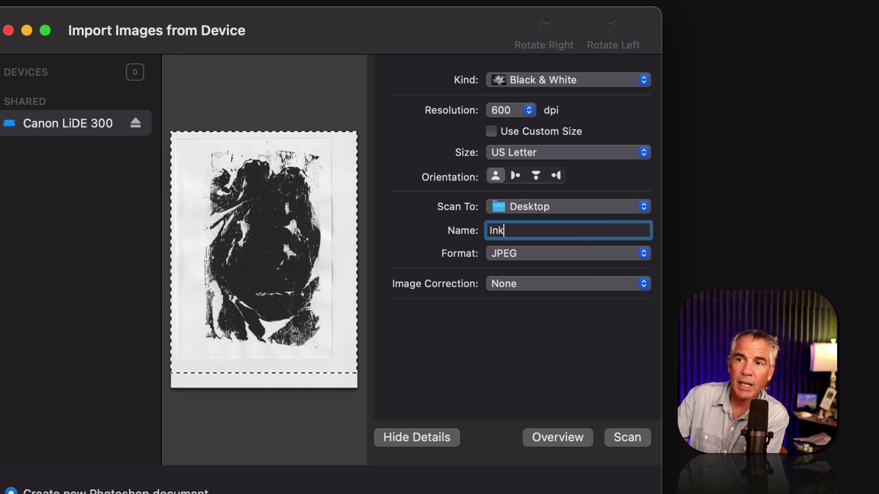
{"action": "type", "text": "Ink Texture"}
{"action": "left_click", "coordinate": [554, 256]}
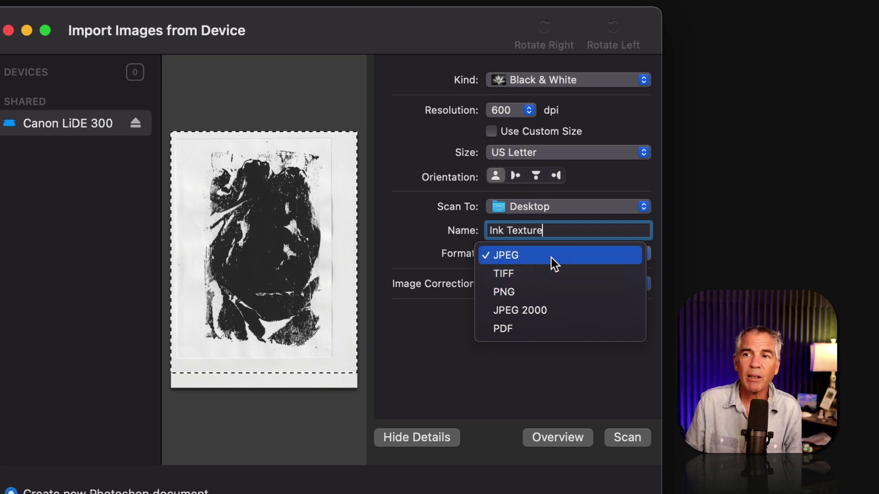
{"action": "left_click", "coordinate": [551, 256]}
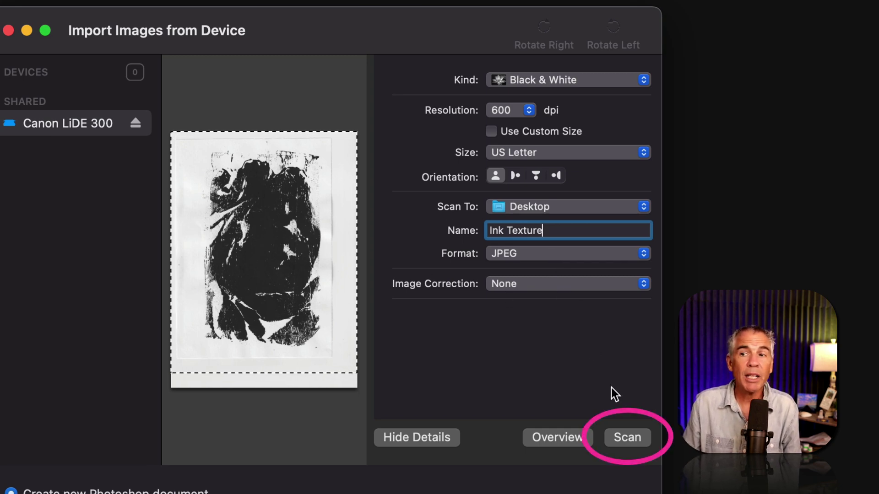
{"action": "left_click", "coordinate": [633, 439]}
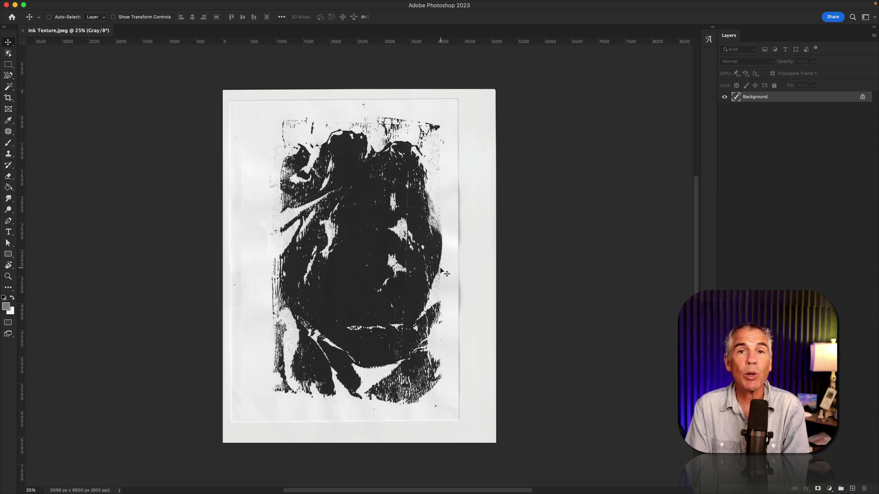
Look through the File menu and close it without choosing a command.
{"action": "left_click", "coordinate": [65, 5]}
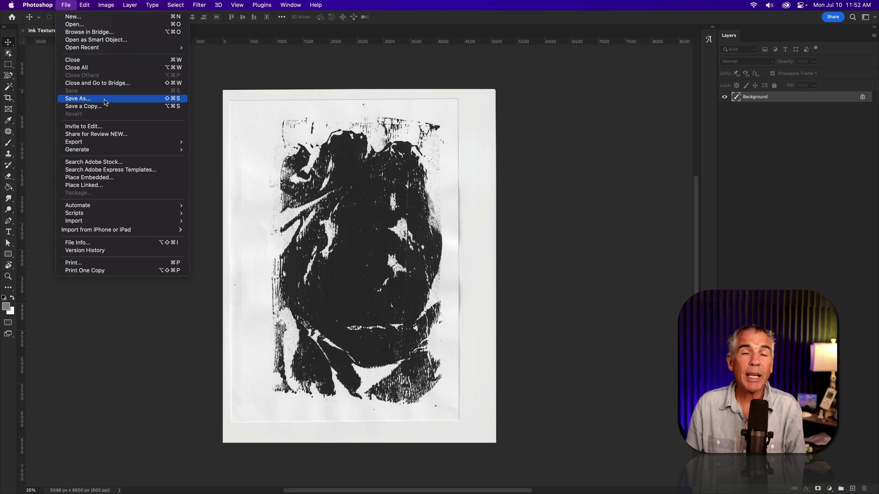
{"action": "left_click", "coordinate": [224, 85]}
{"action": "key", "text": "super+h"}
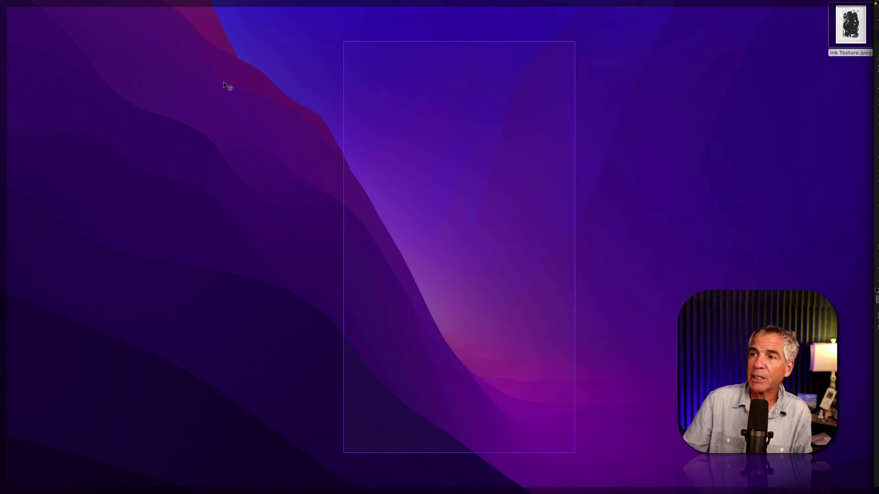
{"action": "left_click", "coordinate": [833, 49]}
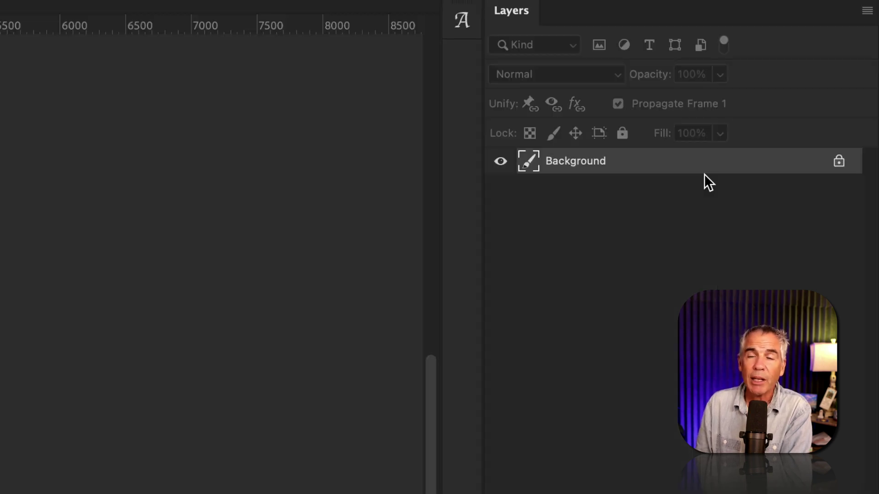
Unlock the Background layer and rename it 'Ink Texture 01'.
{"action": "left_click", "coordinate": [838, 162]}
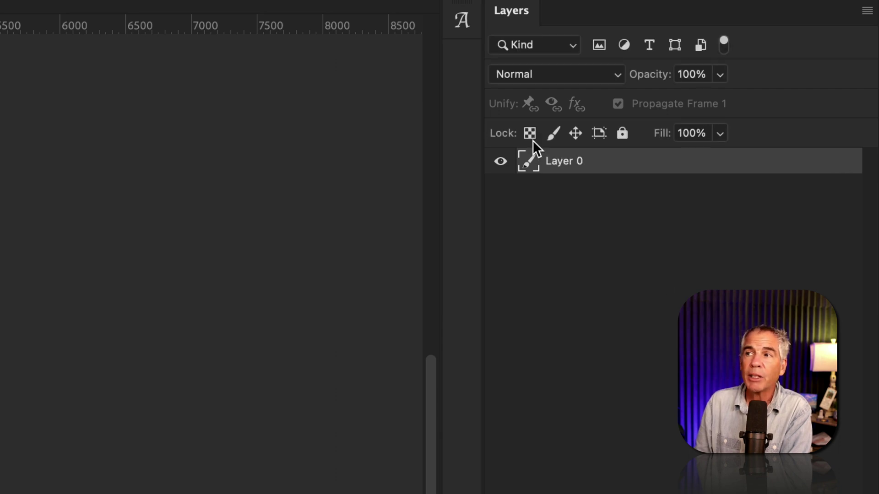
{"action": "double_click", "coordinate": [585, 165]}
{"action": "type", "text": "Ink Texture 01"}
{"action": "key", "text": "Return"}
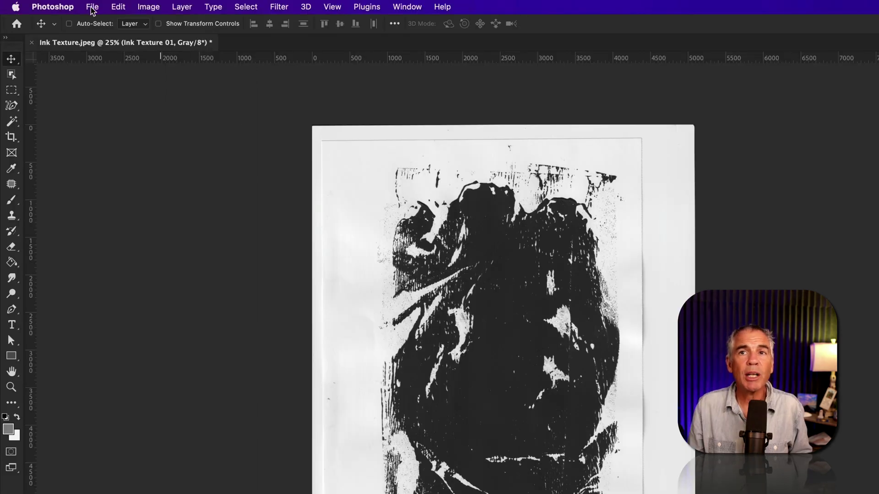
Import from the scanner again and preview the second ink sheet.
{"action": "left_click", "coordinate": [92, 10]}
{"action": "mouse_move", "coordinate": [208, 310]}
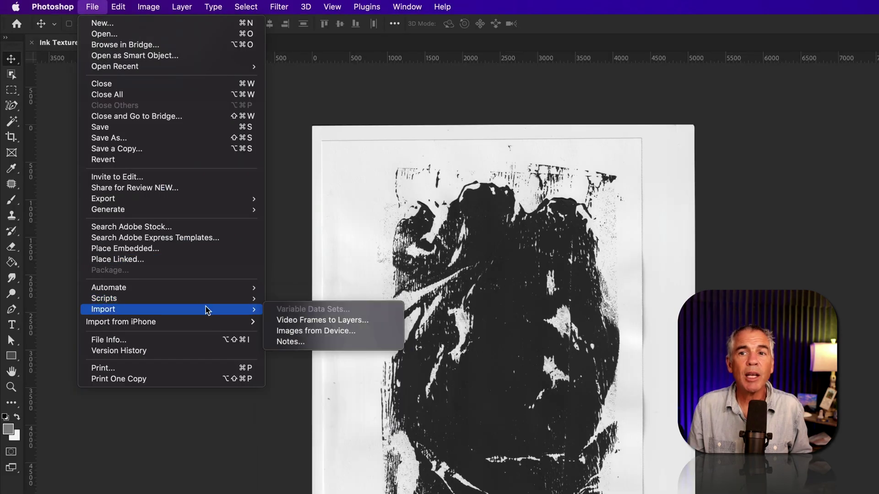
{"action": "left_click", "coordinate": [402, 332]}
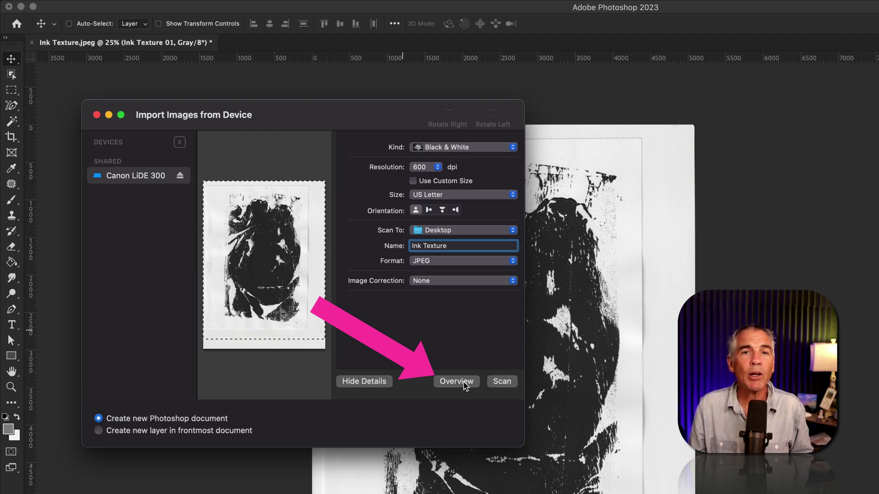
{"action": "left_click", "coordinate": [463, 386]}
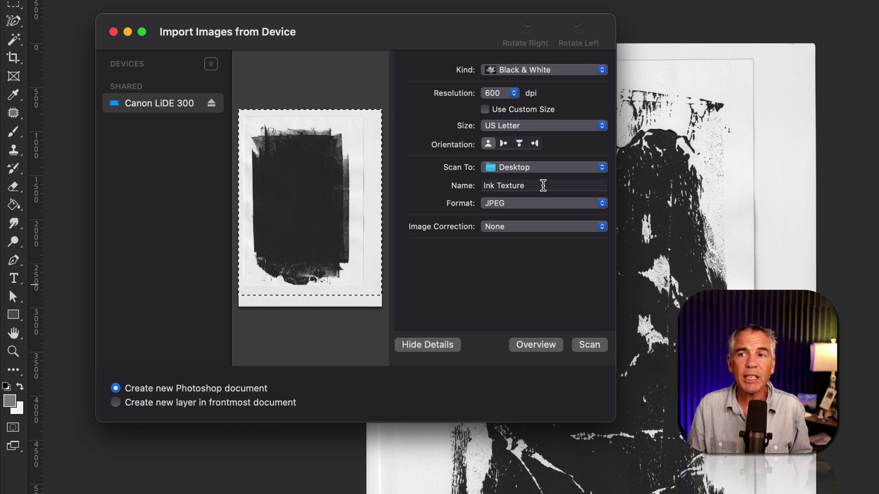
Name the scan 'Ink Texture 02', add it as a new layer, and scan.
{"action": "left_click", "coordinate": [543, 185]}
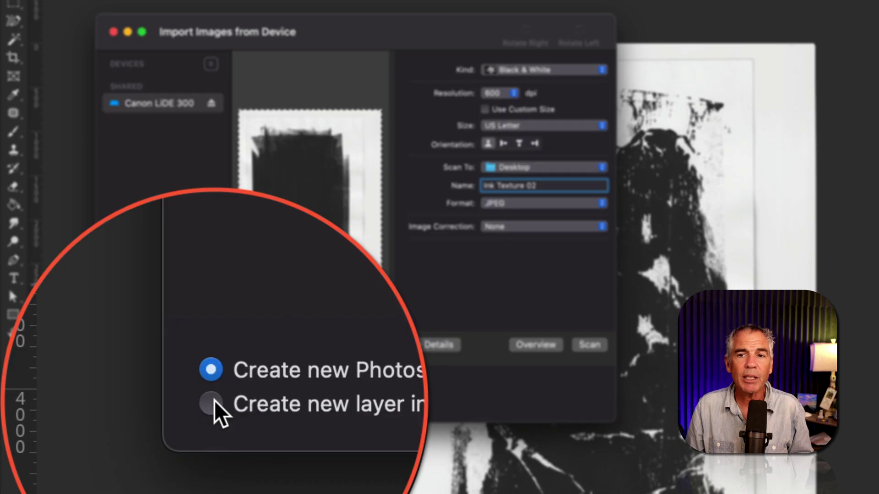
{"action": "left_click", "coordinate": [115, 402]}
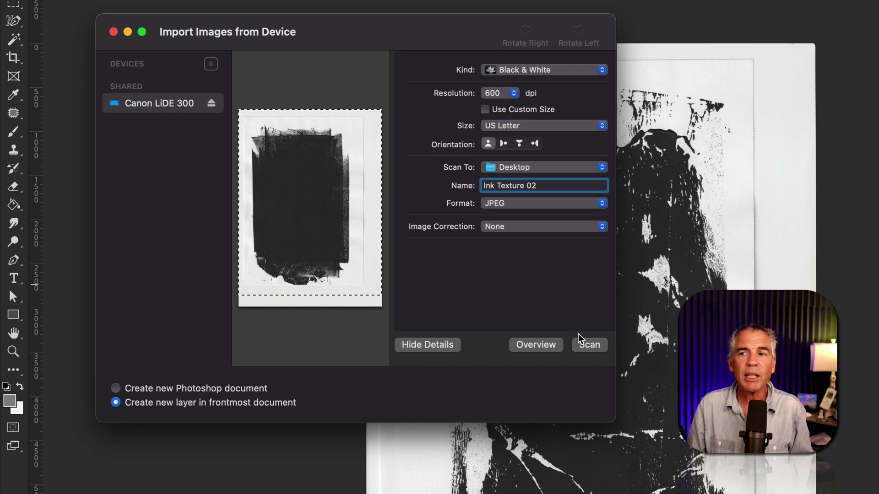
{"action": "left_click", "coordinate": [590, 345]}
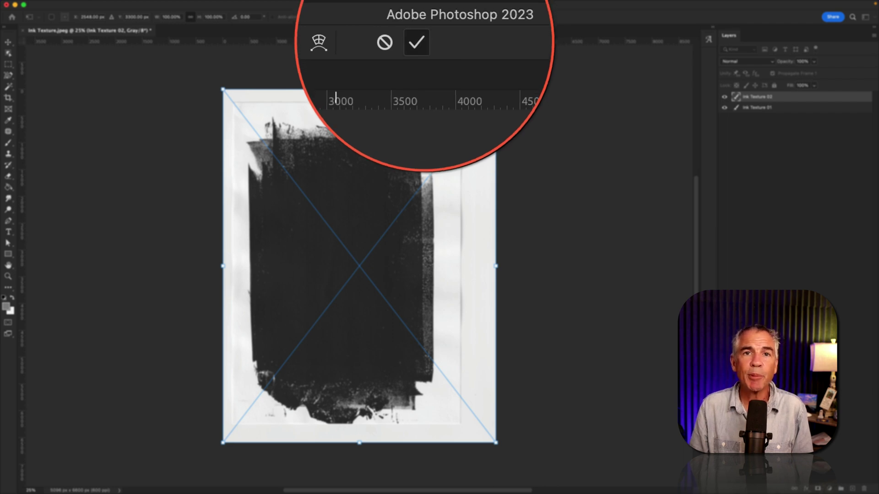
Commit the placement of the Ink Texture 02 layer.
{"action": "left_click", "coordinate": [423, 41]}
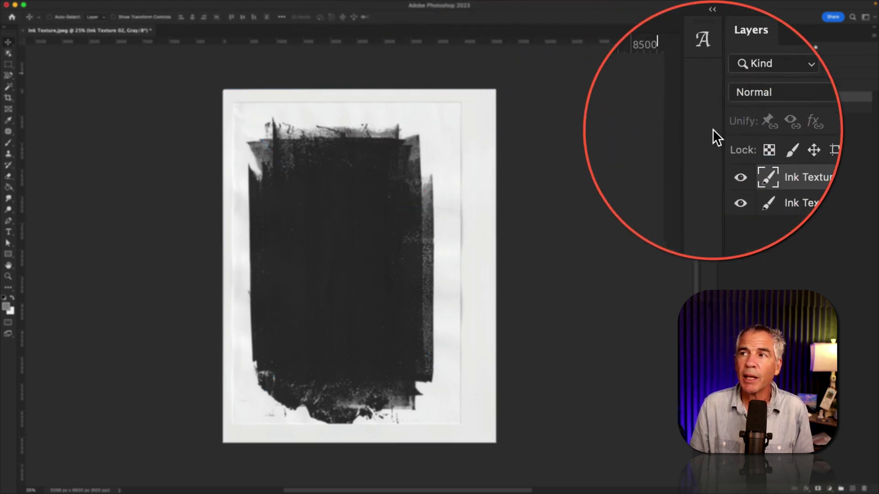